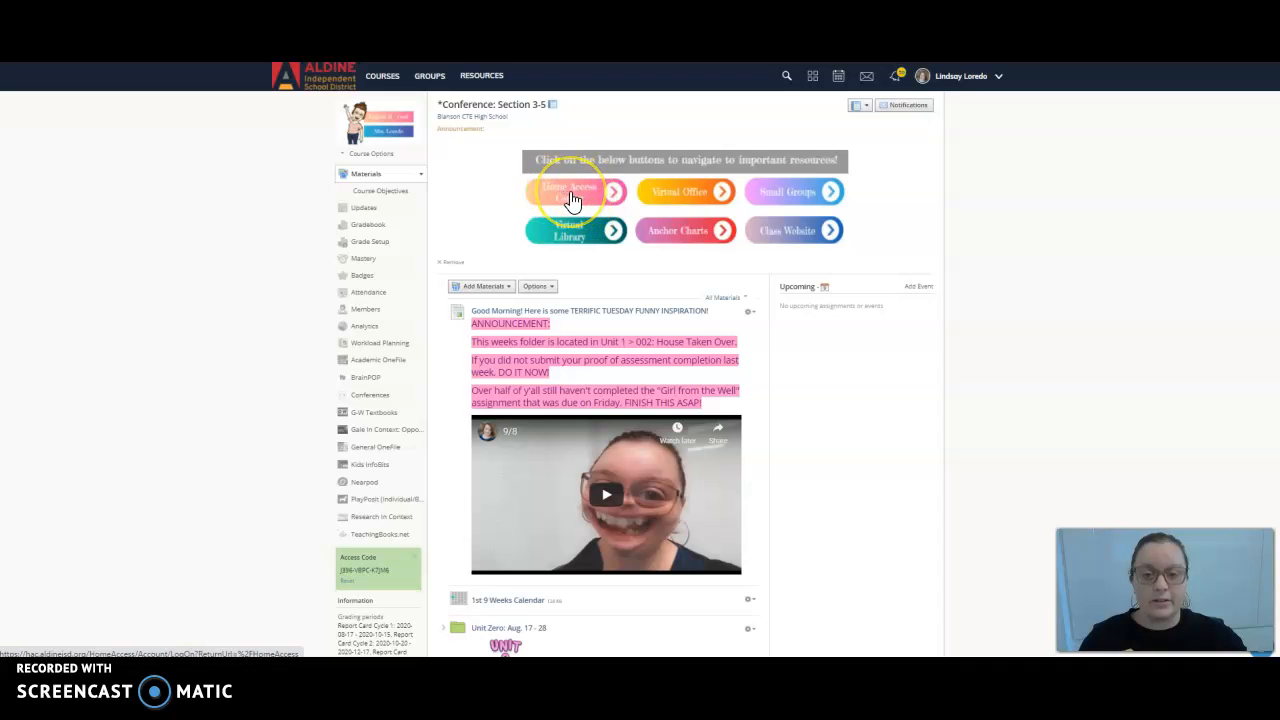
Examine the course home page's resource buttons, weekly announcement, and unit folders
{"action": "left_click", "coordinate": [679, 200]}
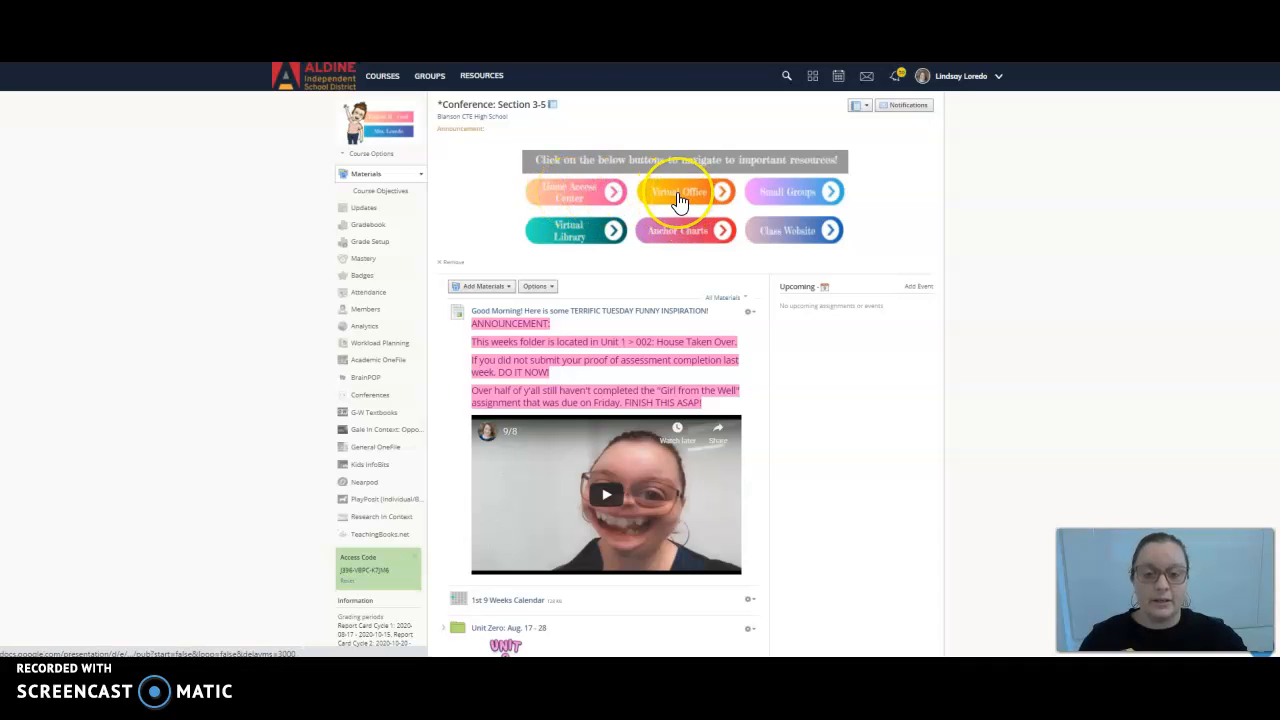
{"action": "left_click", "coordinate": [797, 203]}
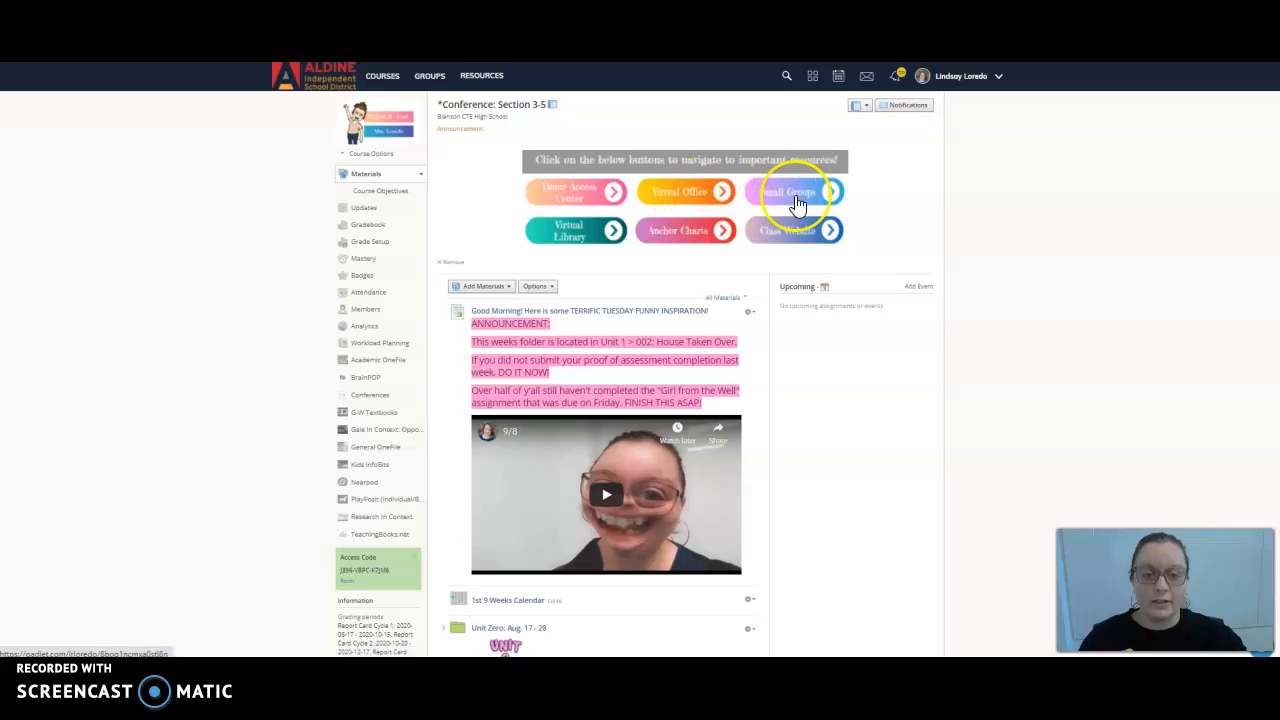
{"action": "left_click", "coordinate": [563, 243]}
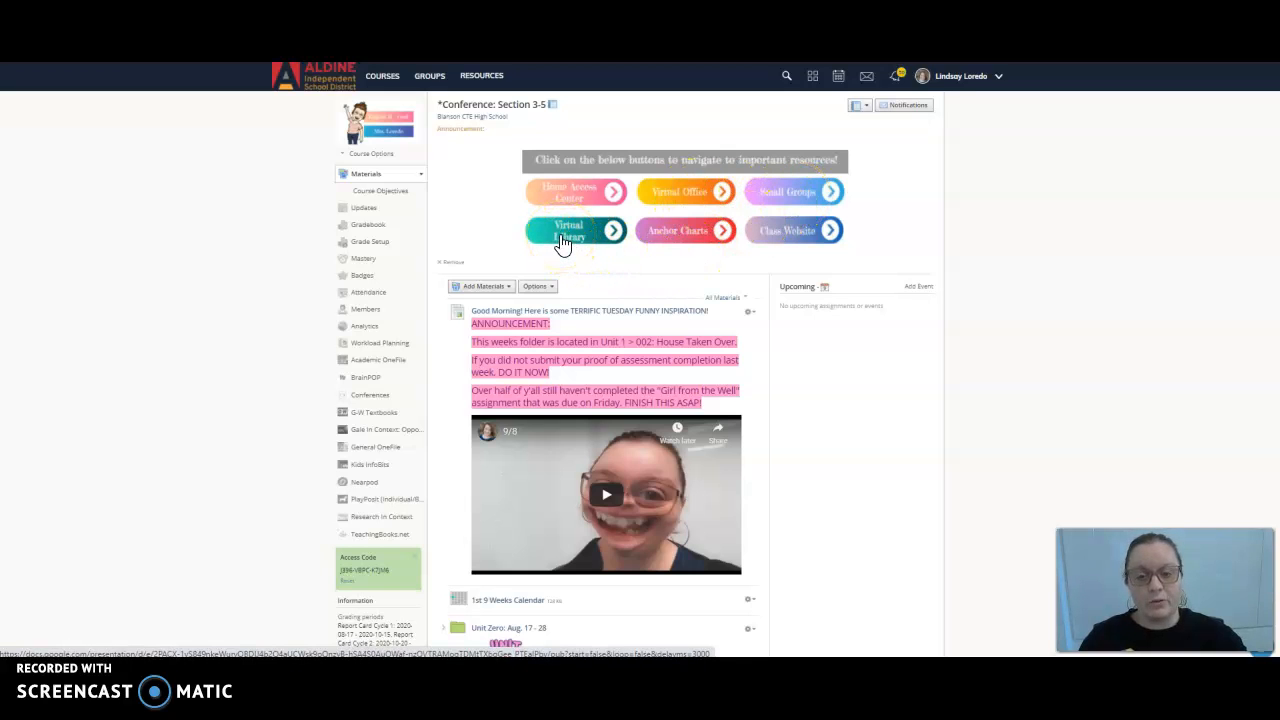
{"action": "left_click", "coordinate": [688, 240]}
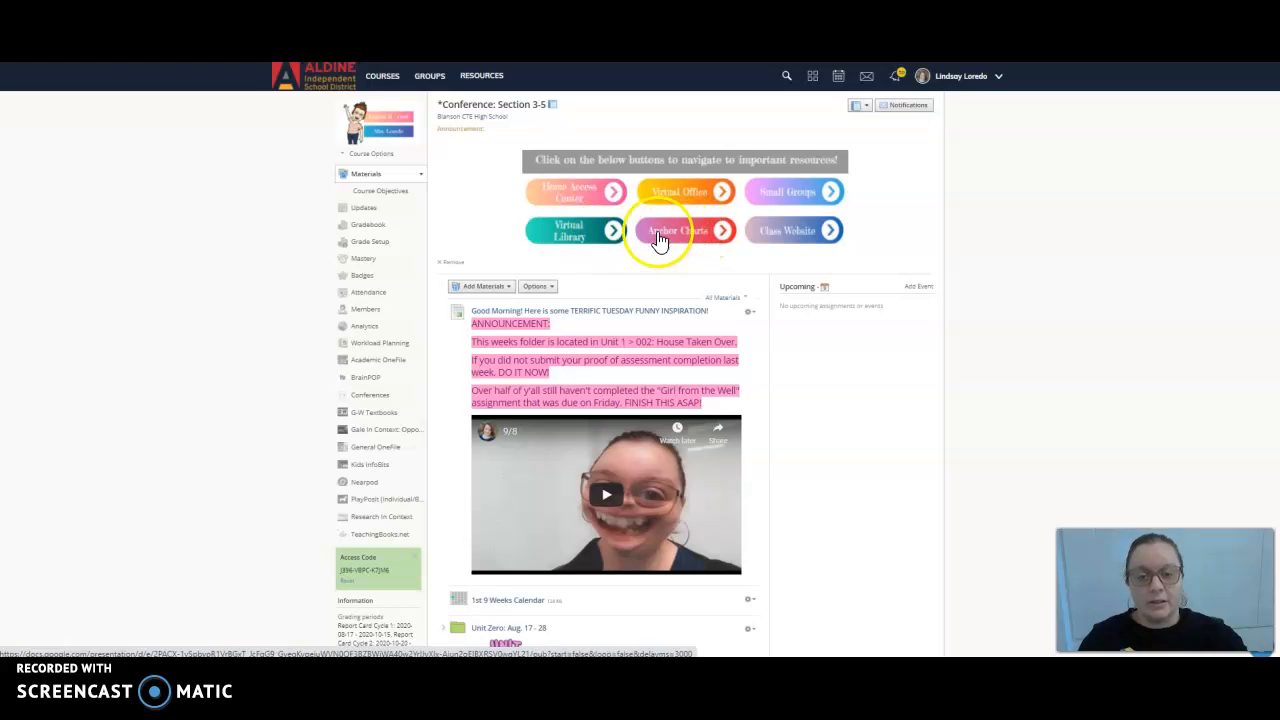
{"action": "left_click", "coordinate": [797, 235]}
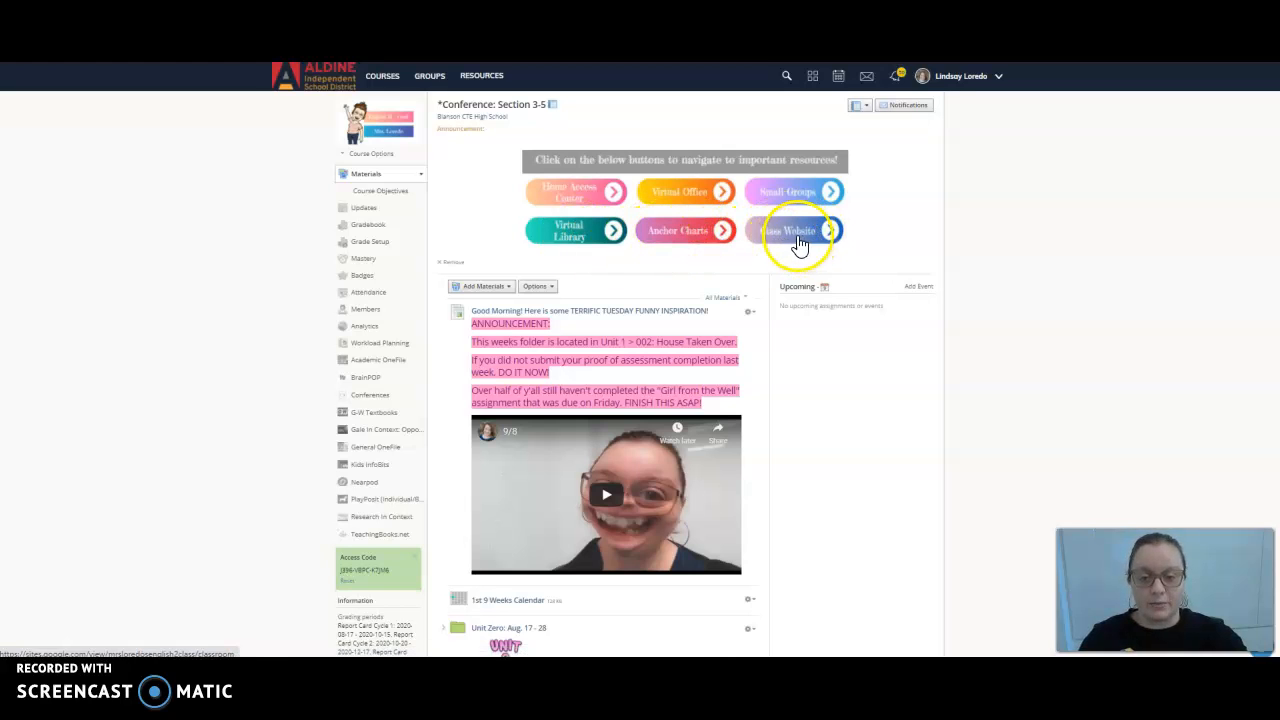
{"action": "scroll", "coordinate": [820, 300], "scroll_direction": "down", "scroll_amount": 2}
{"action": "scroll", "coordinate": [815, 305], "scroll_direction": "down", "scroll_amount": 2}
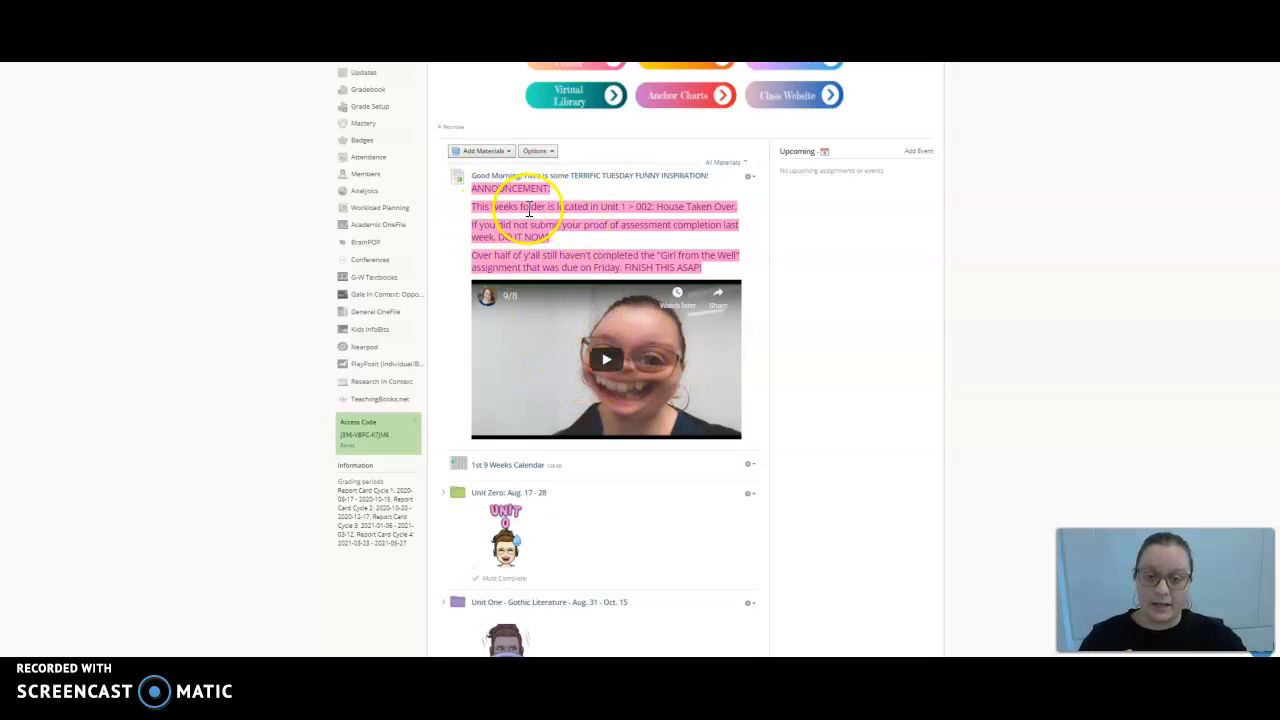
{"action": "scroll", "coordinate": [538, 222], "scroll_direction": "down", "scroll_amount": 1}
{"action": "scroll", "coordinate": [523, 323], "scroll_direction": "down", "scroll_amount": 3}
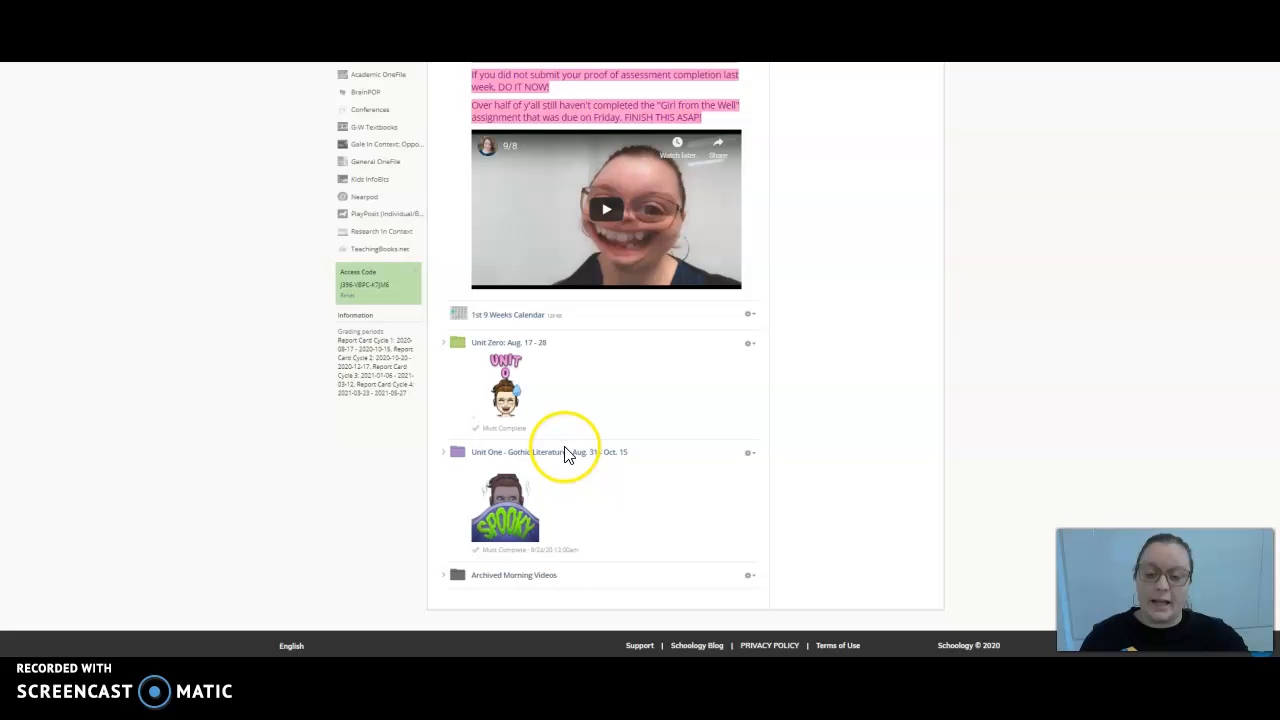
{"action": "scroll", "coordinate": [568, 470], "scroll_direction": "up", "scroll_amount": 3}
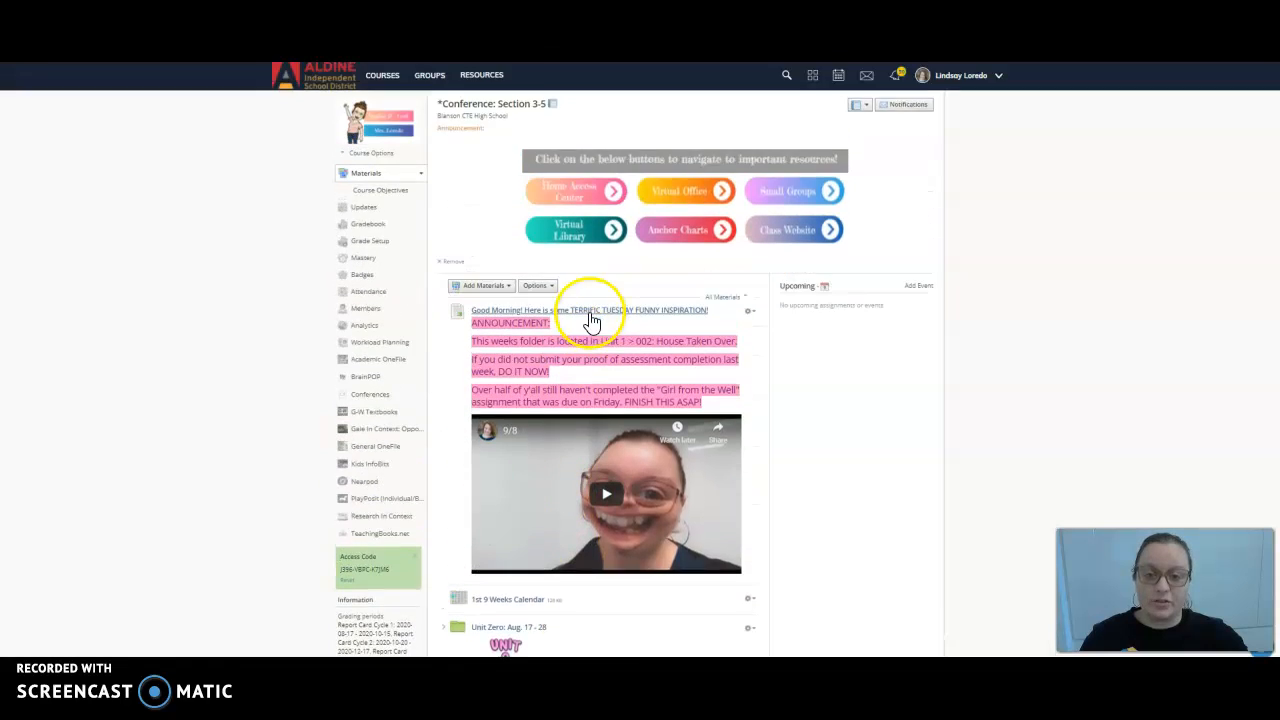
Expand the Unit Zero and Unit One folders and open the 002 House Taken Over: Sep. 8 - Sep. 11 folder
{"action": "scroll", "coordinate": [592, 320], "scroll_direction": "down", "scroll_amount": 3}
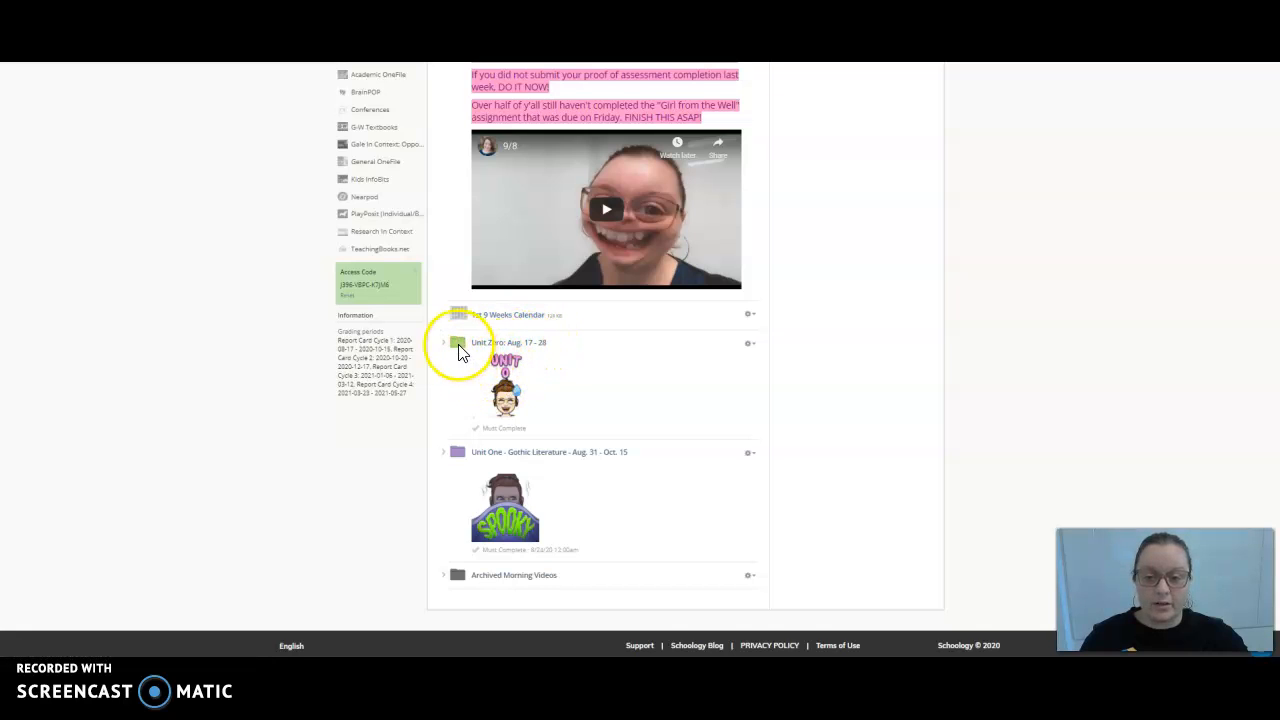
{"action": "left_click", "coordinate": [447, 348]}
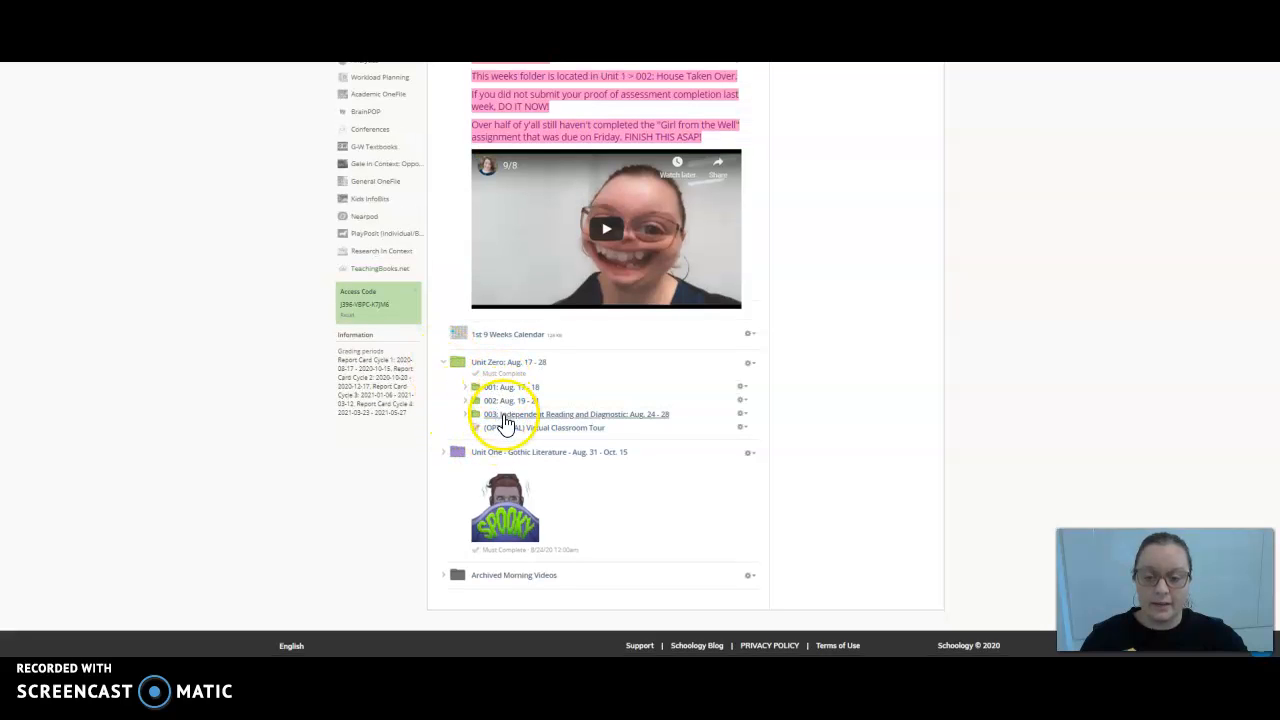
{"action": "left_click", "coordinate": [444, 454]}
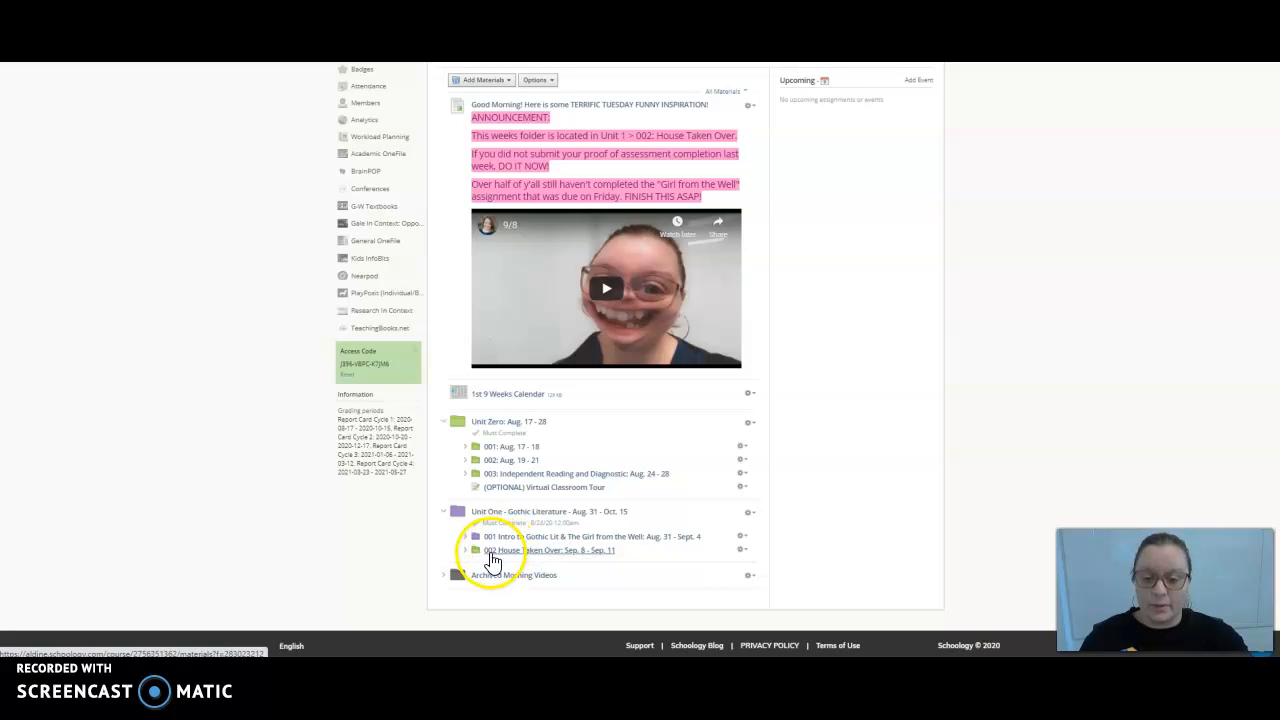
{"action": "left_click", "coordinate": [520, 552]}
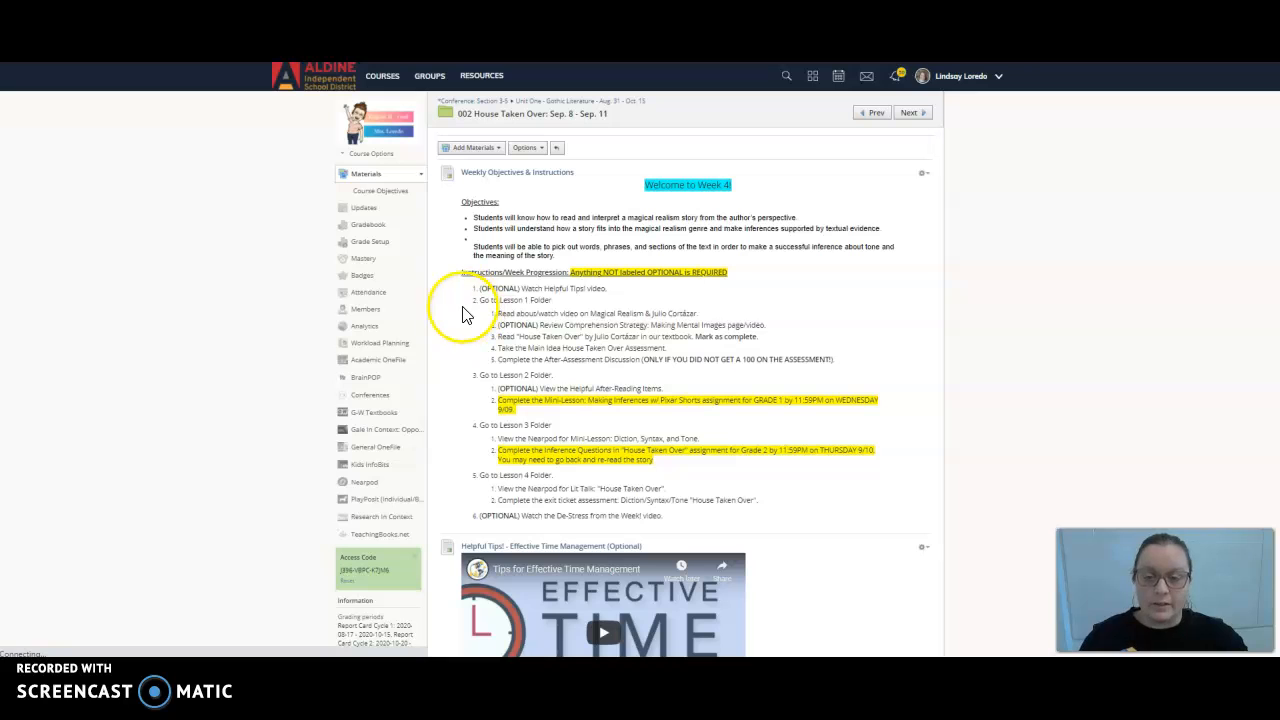
{"action": "left_click", "coordinate": [422, 218]}
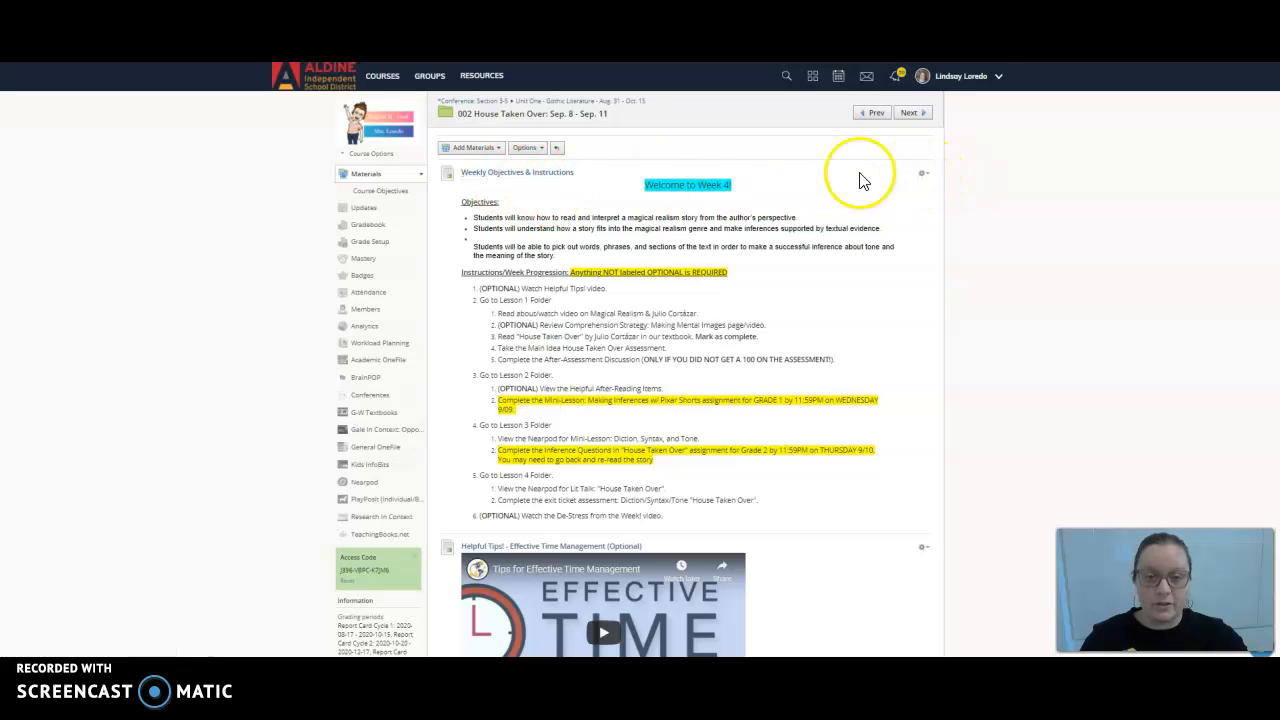
{"action": "left_click", "coordinate": [447, 162]}
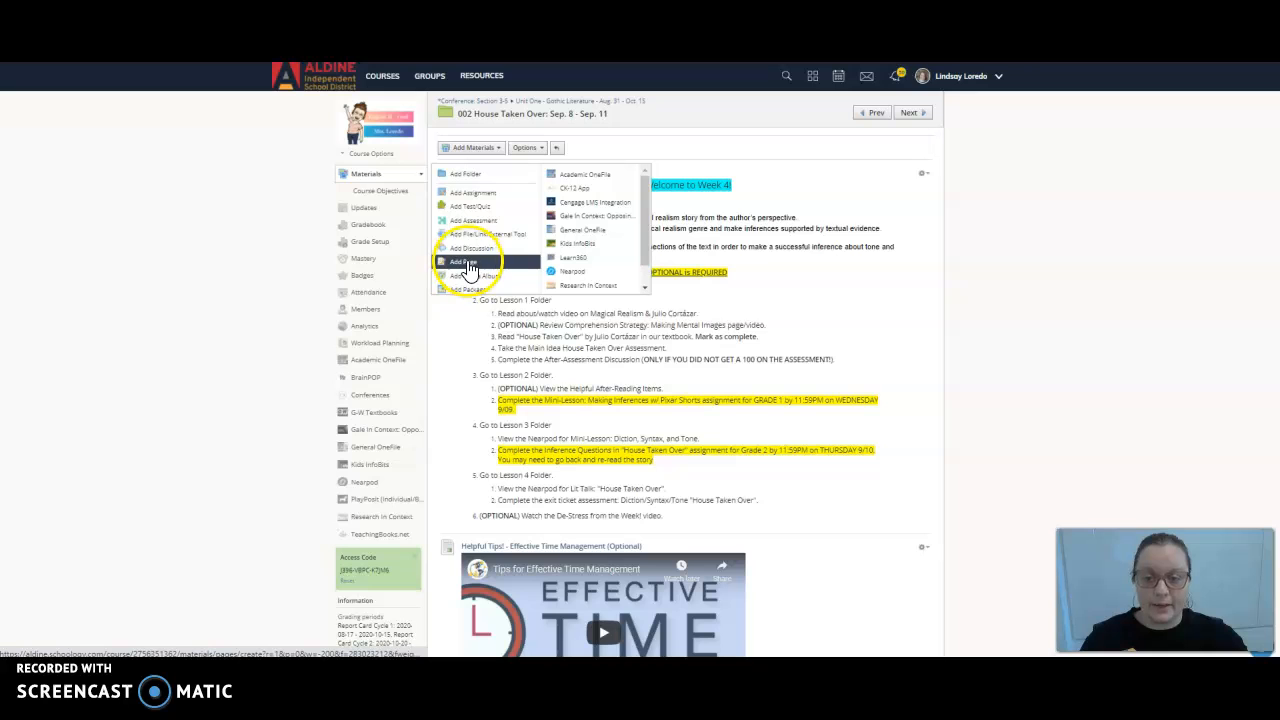
{"action": "left_click", "coordinate": [1043, 287]}
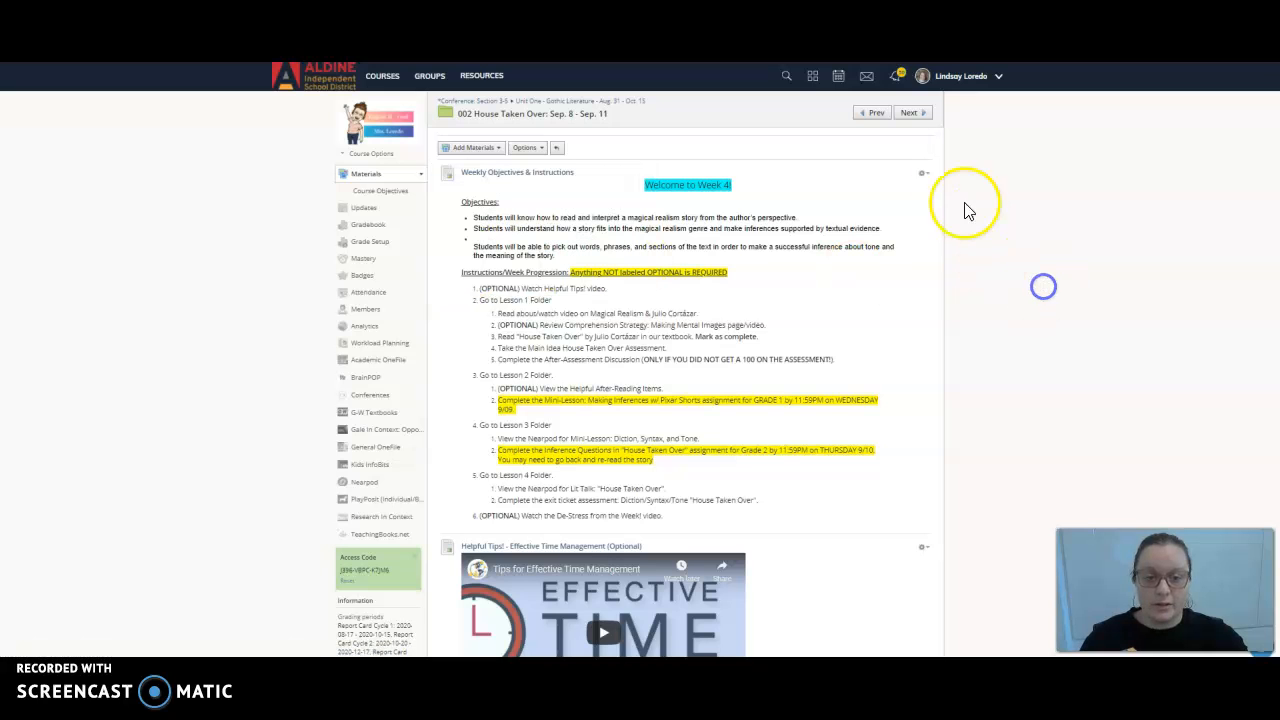
Turn off inline display for the Weekly Objectives & Instructions page and save the changes
{"action": "left_click", "coordinate": [922, 173]}
{"action": "left_click", "coordinate": [908, 202]}
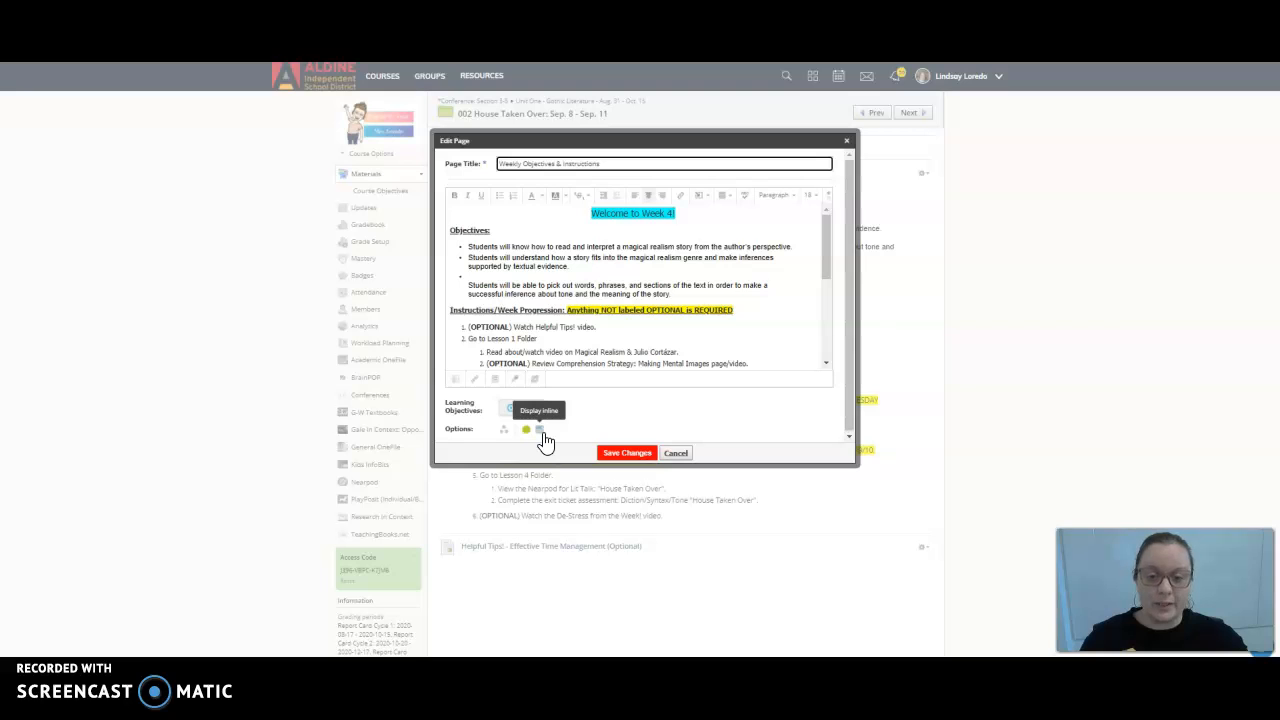
{"action": "left_click", "coordinate": [541, 430]}
{"action": "left_click", "coordinate": [627, 453]}
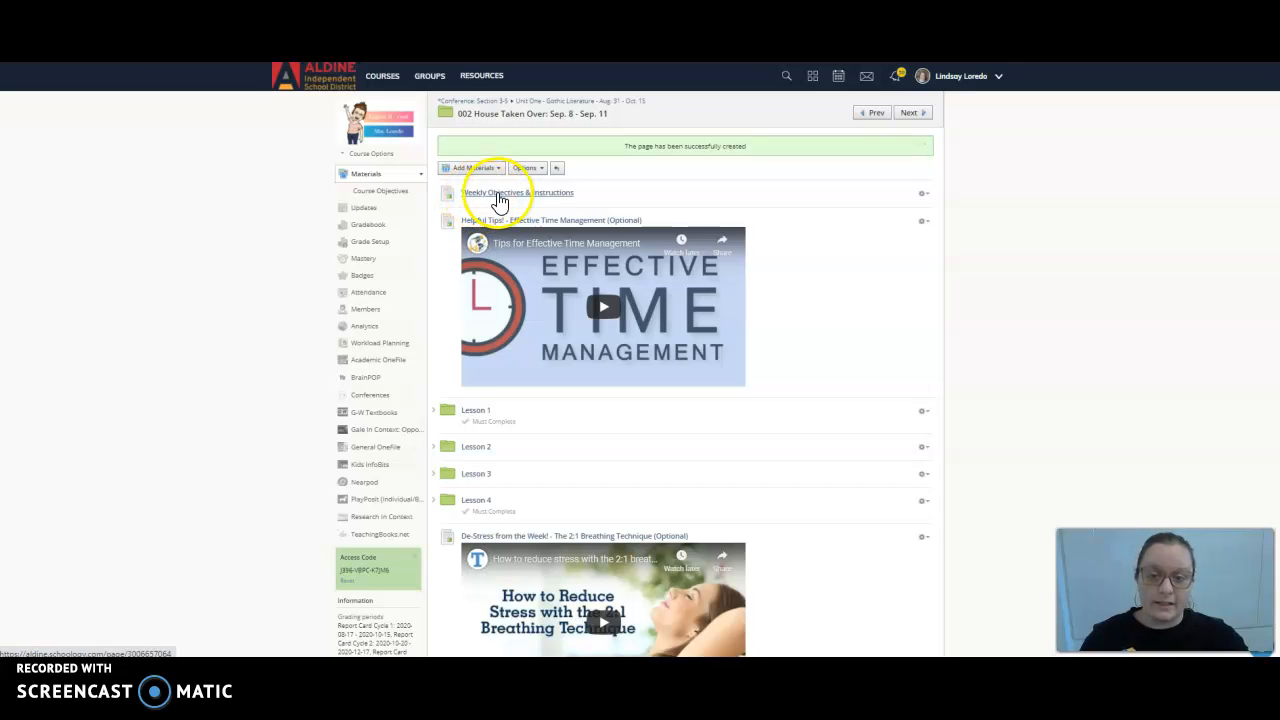
Turn inline display back on for the Weekly Objectives & Instructions page and save the changes
{"action": "left_click", "coordinate": [919, 193]}
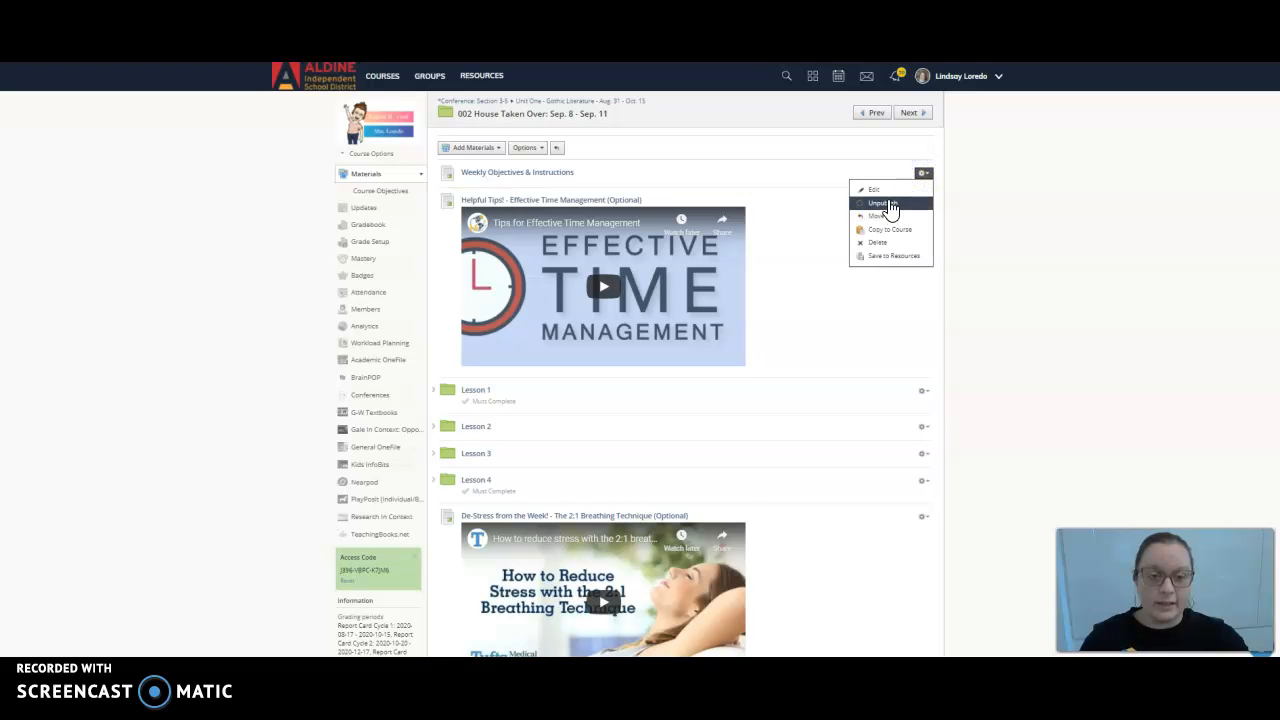
{"action": "left_click", "coordinate": [890, 191]}
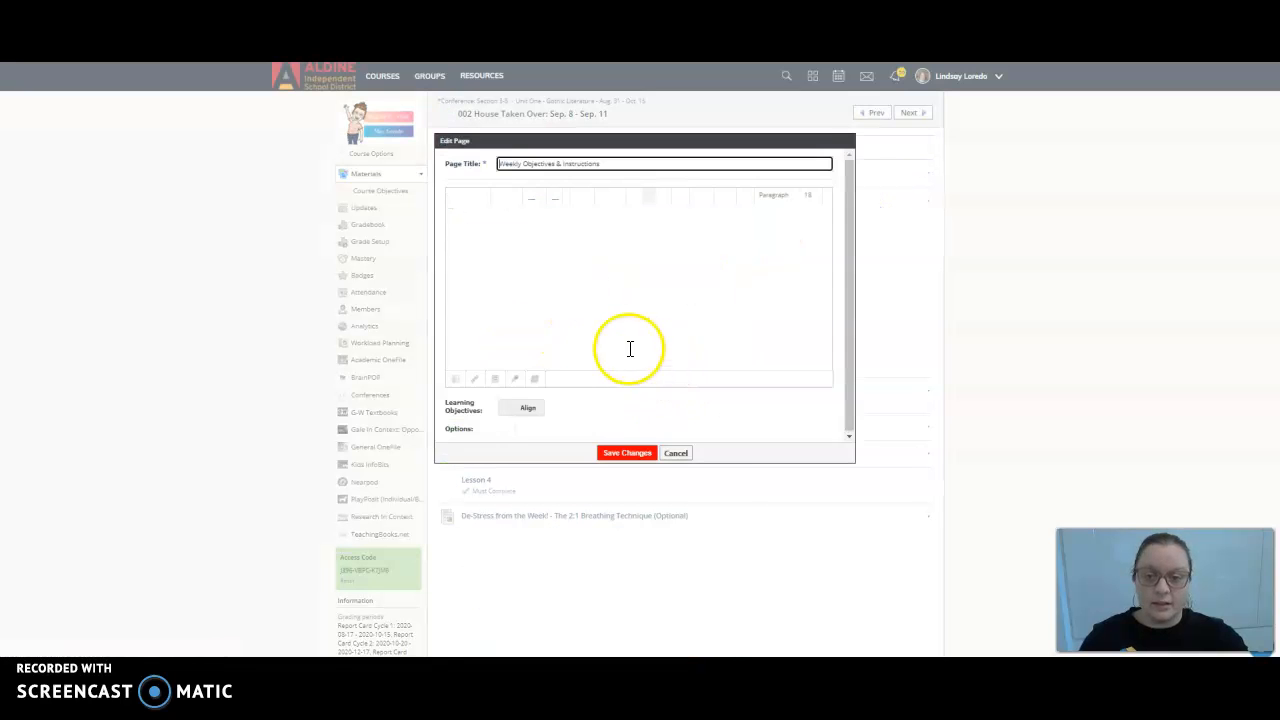
{"action": "left_click", "coordinate": [539, 430]}
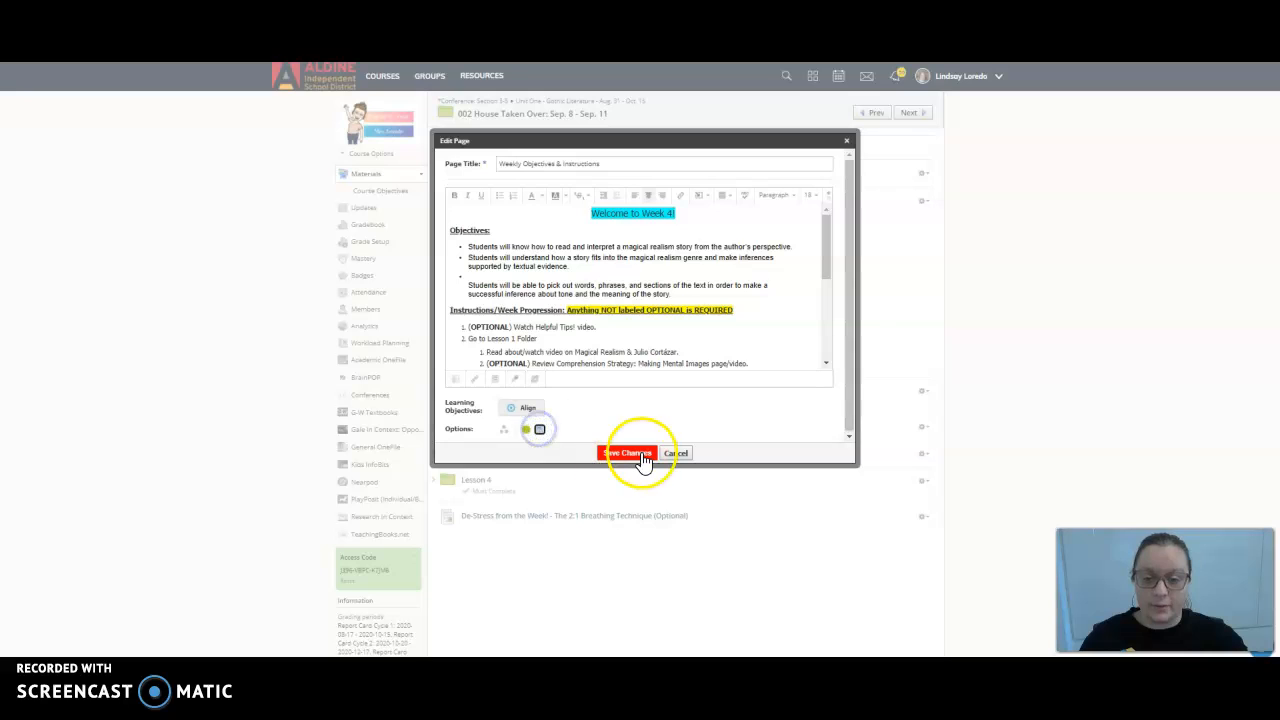
{"action": "left_click", "coordinate": [621, 455]}
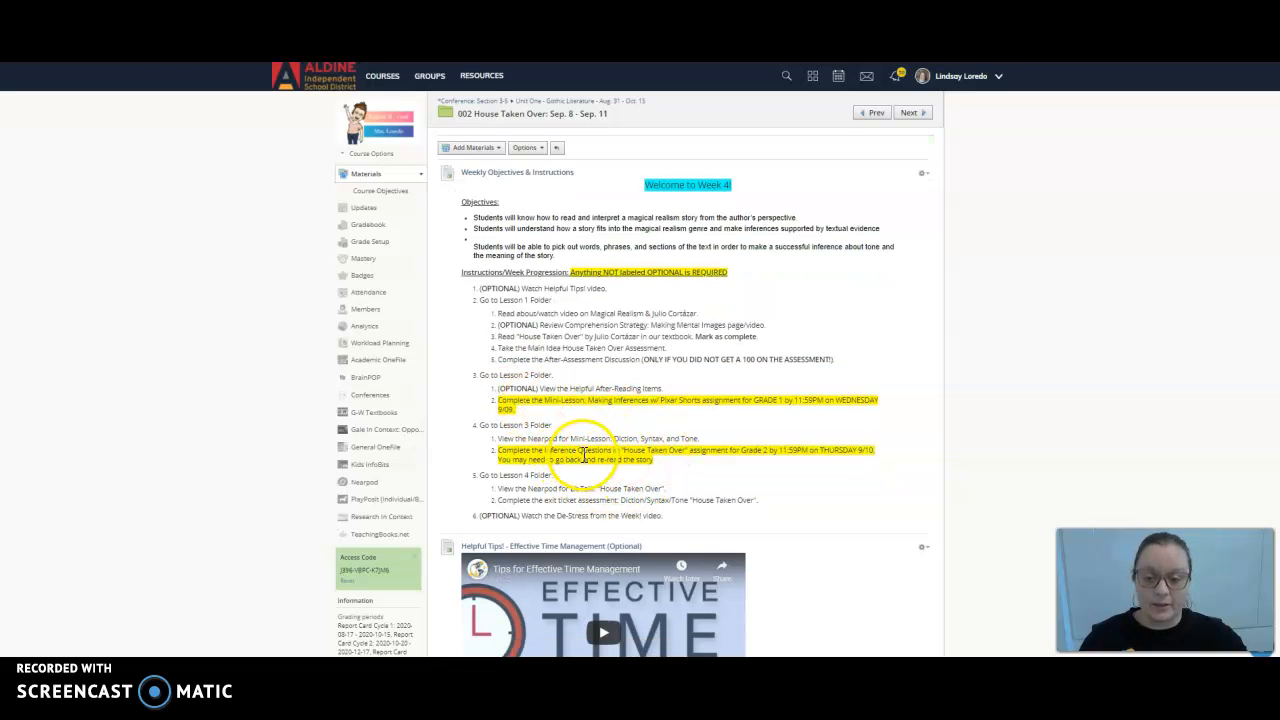
Examine the weekly folder's instructions, time management video, lesson folders, de-stress video, and closing page
{"action": "scroll", "coordinate": [584, 455], "scroll_direction": "down", "scroll_amount": 5}
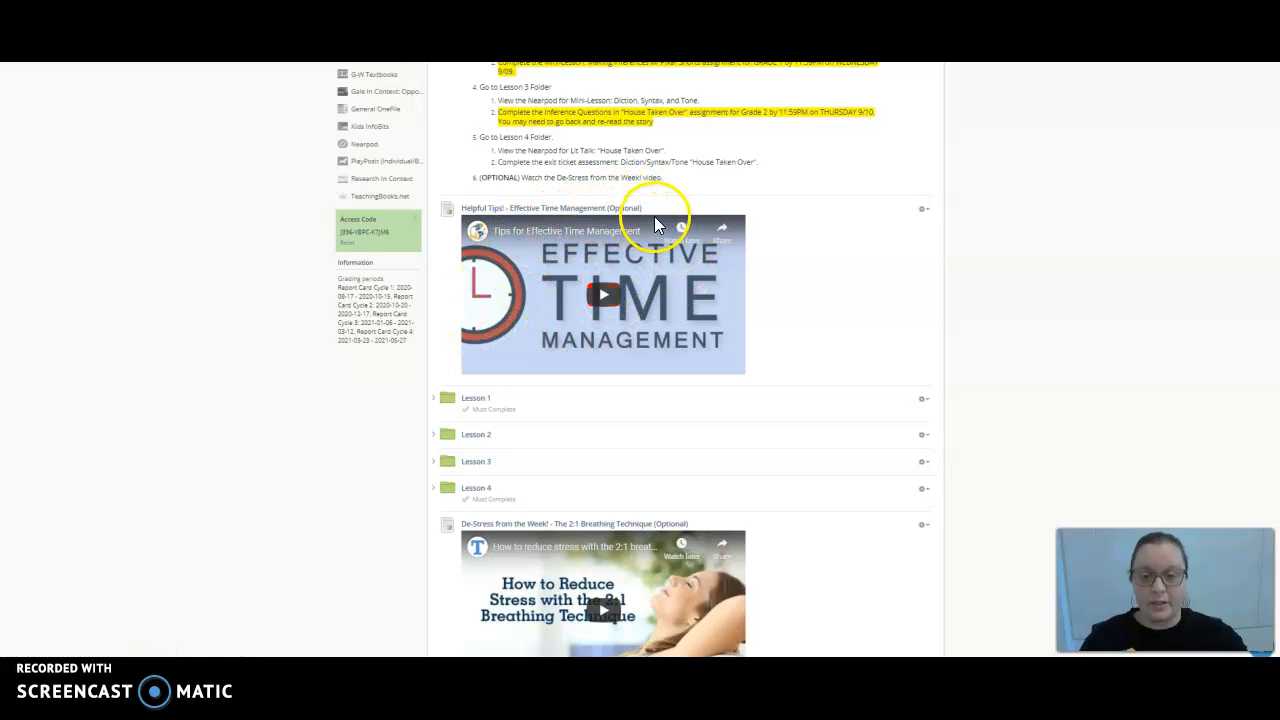
{"action": "scroll", "coordinate": [670, 240], "scroll_direction": "down", "scroll_amount": 3}
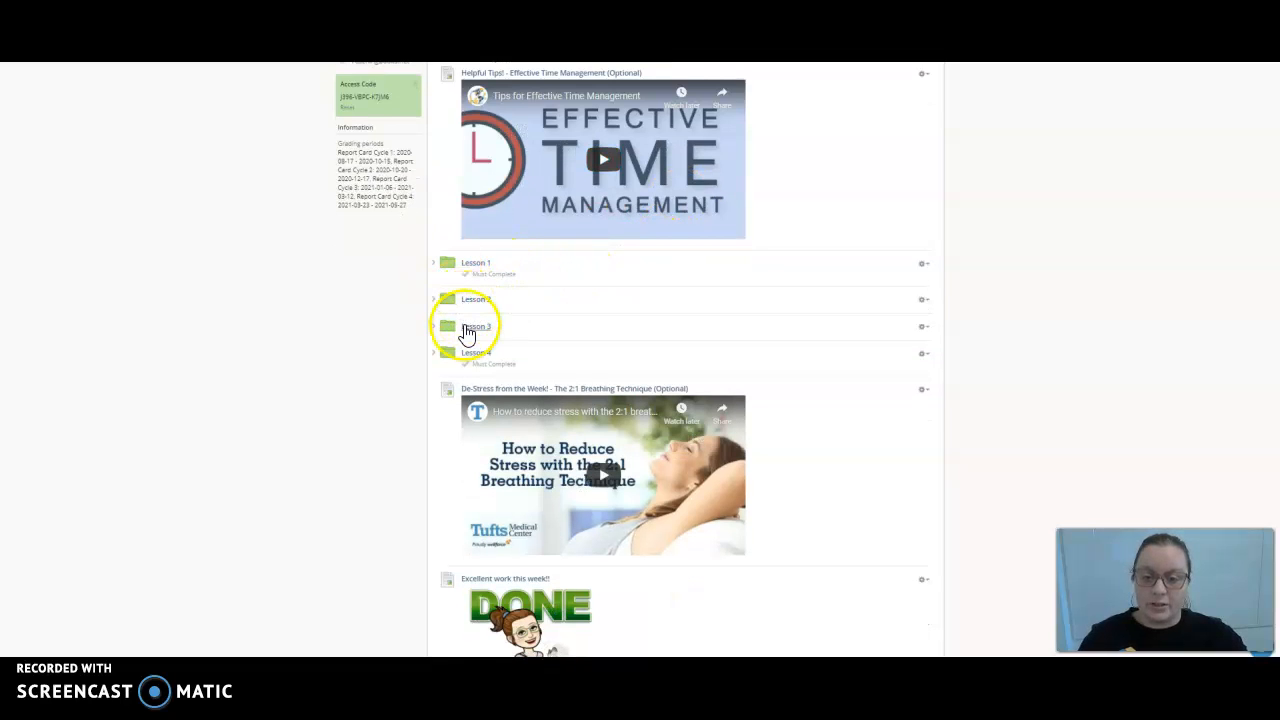
{"action": "scroll", "coordinate": [472, 366], "scroll_direction": "down", "scroll_amount": 3}
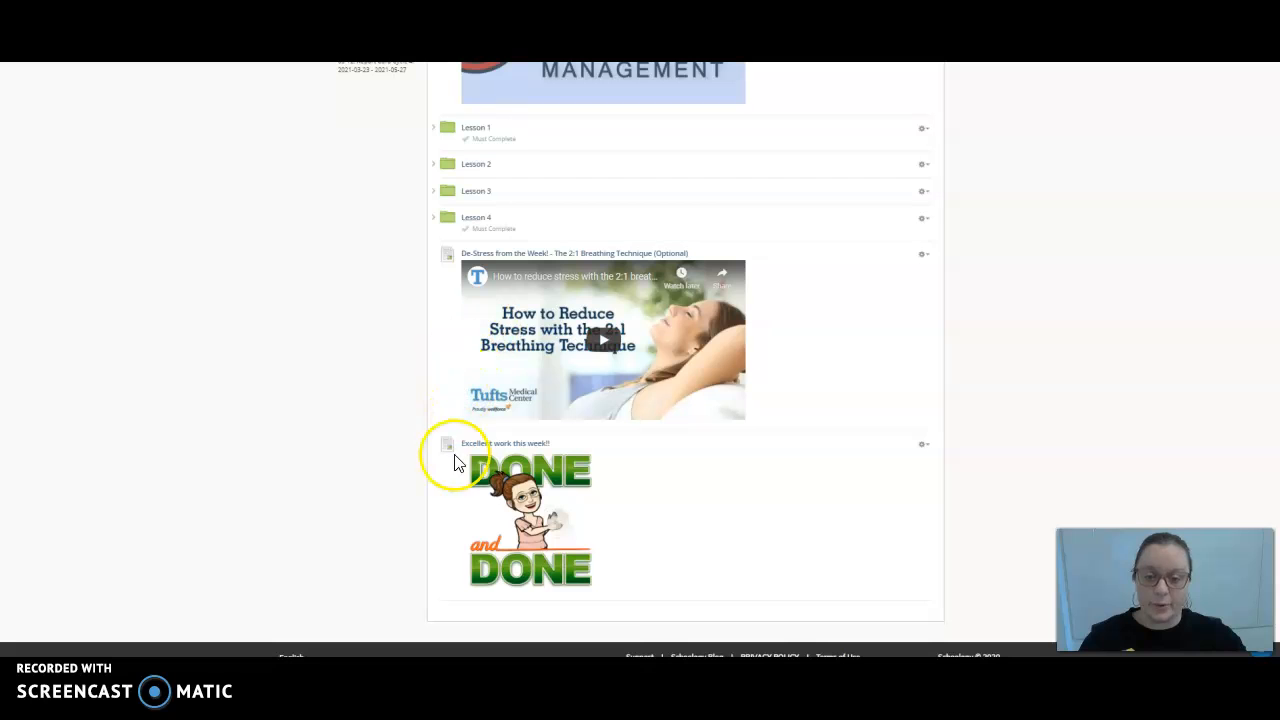
{"action": "scroll", "coordinate": [360, 461], "scroll_direction": "up", "scroll_amount": 2}
{"action": "scroll", "coordinate": [362, 463], "scroll_direction": "down", "scroll_amount": 2}
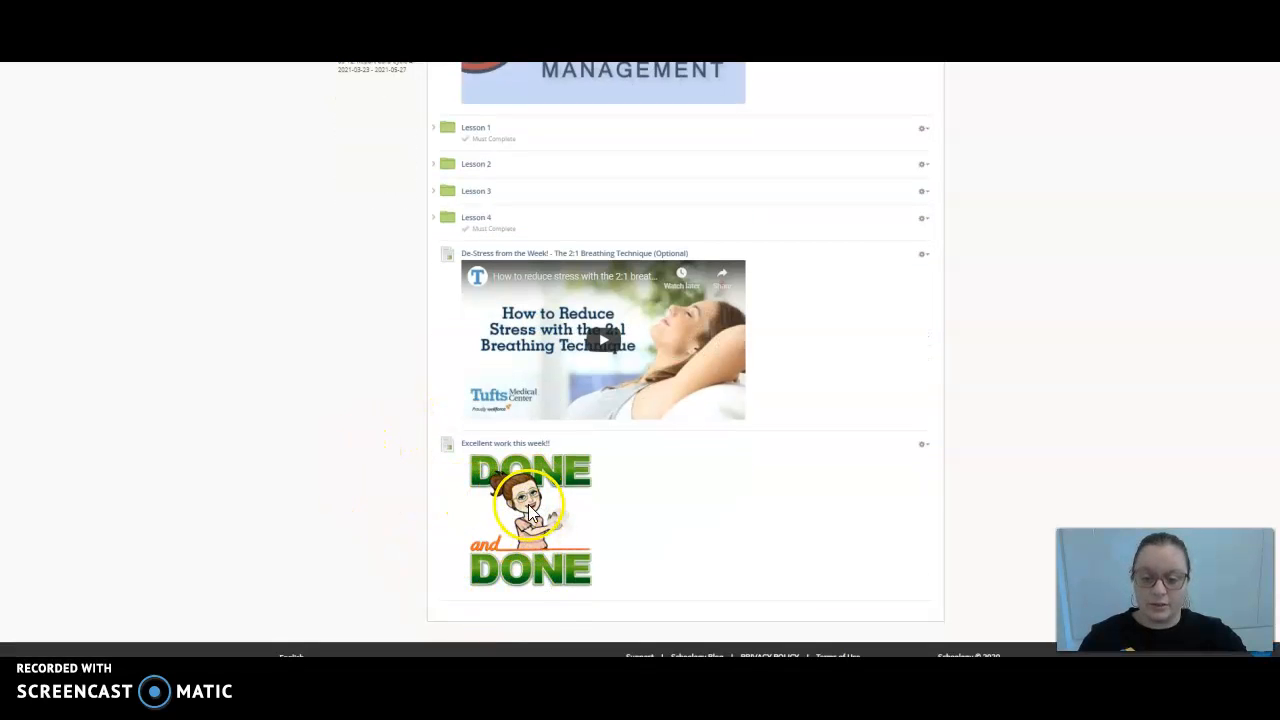
{"action": "scroll", "coordinate": [421, 541], "scroll_direction": "up", "scroll_amount": 1}
{"action": "scroll", "coordinate": [421, 541], "scroll_direction": "up", "scroll_amount": 10}
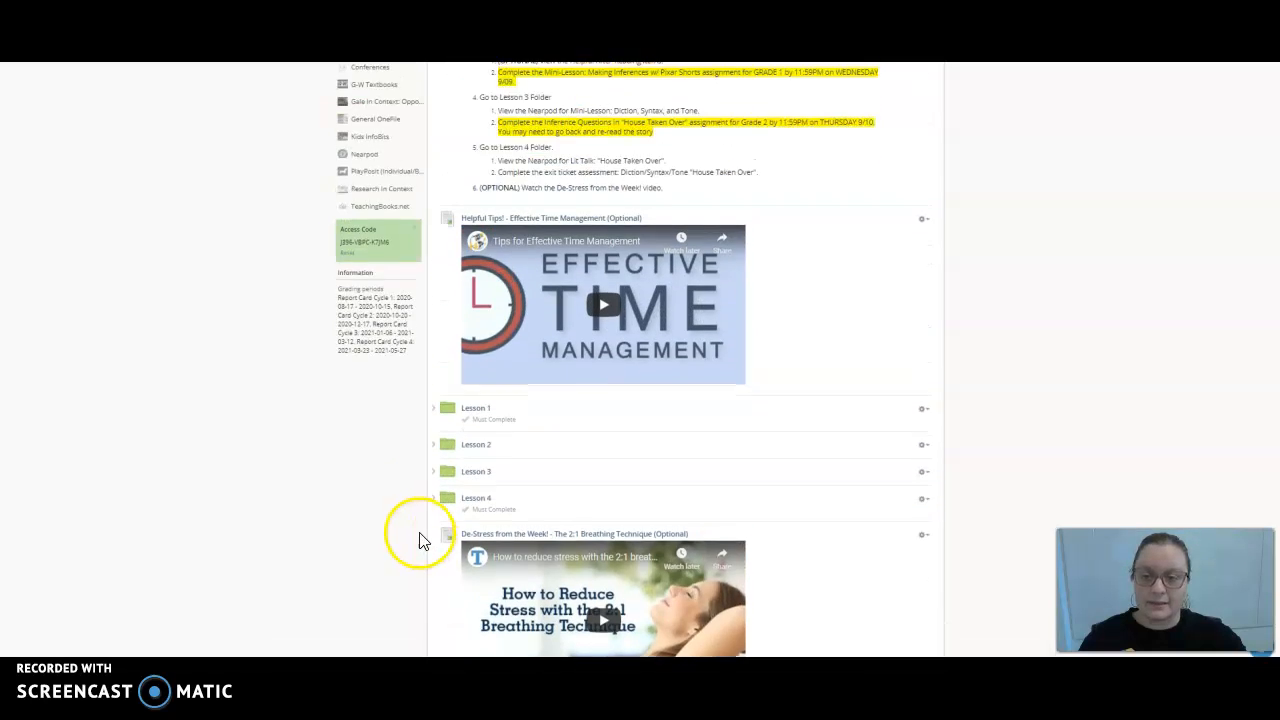